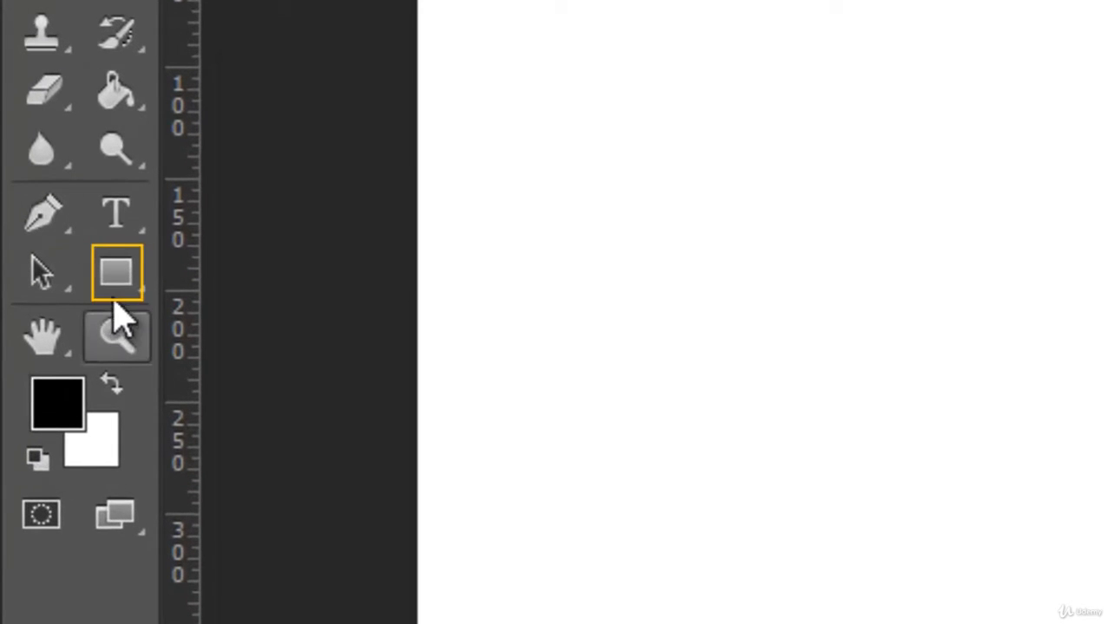
- Draw a black rectangle about 426 × 122 px in the upper part of the canvas with the Rectangle tool
{"action": "left_click", "coordinate": [114, 271]}
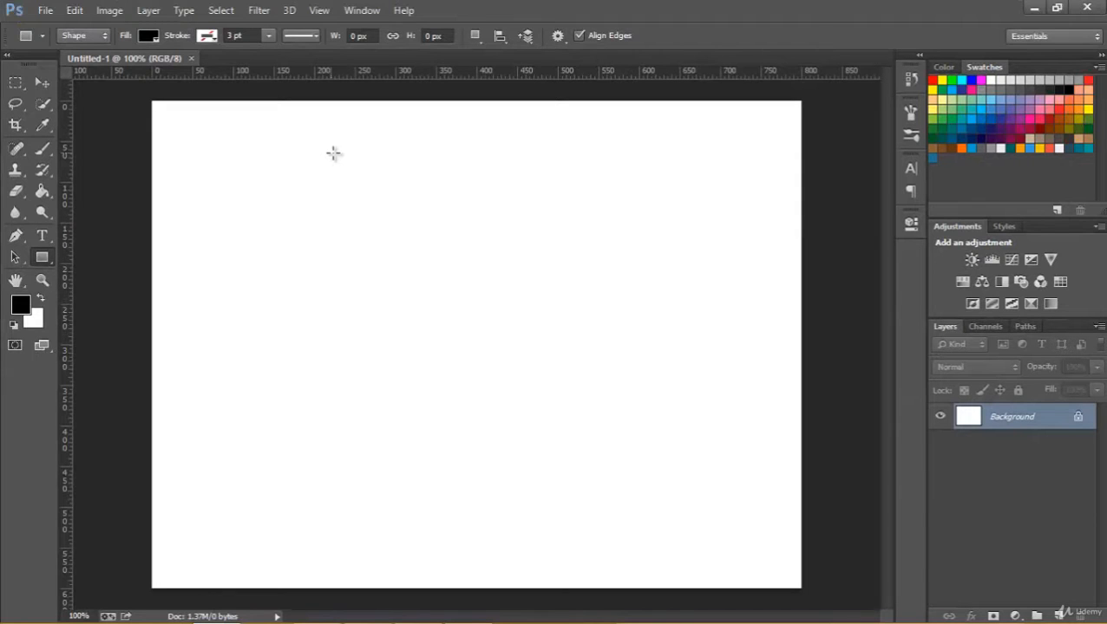
{"action": "left_click_drag", "start_coordinate": [331, 153], "coordinate": [676, 251]}
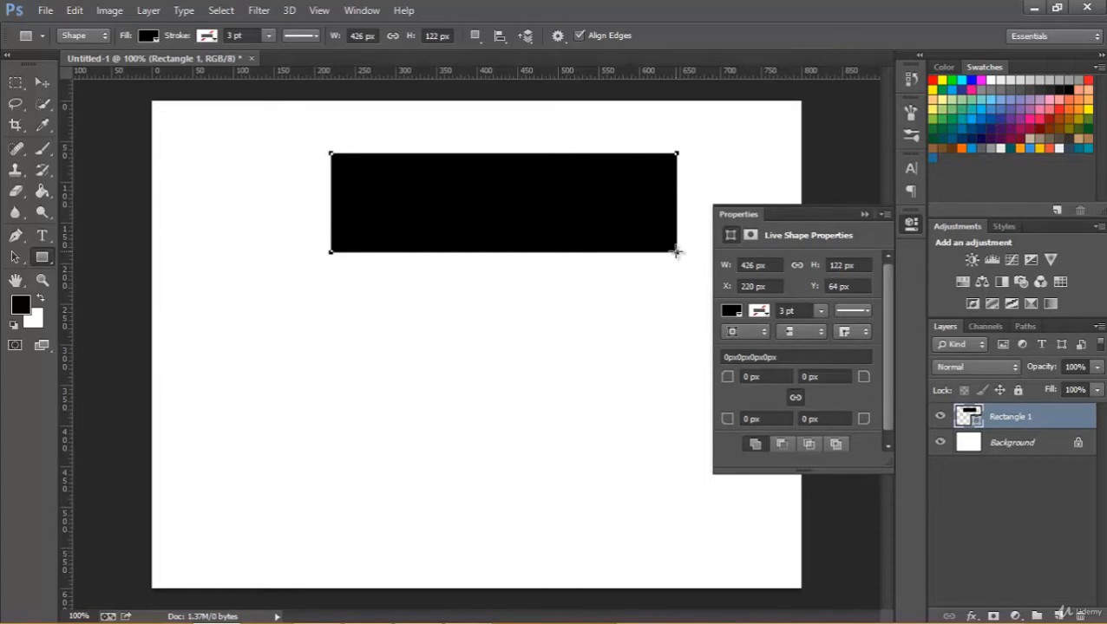
{"action": "left_click", "coordinate": [864, 214]}
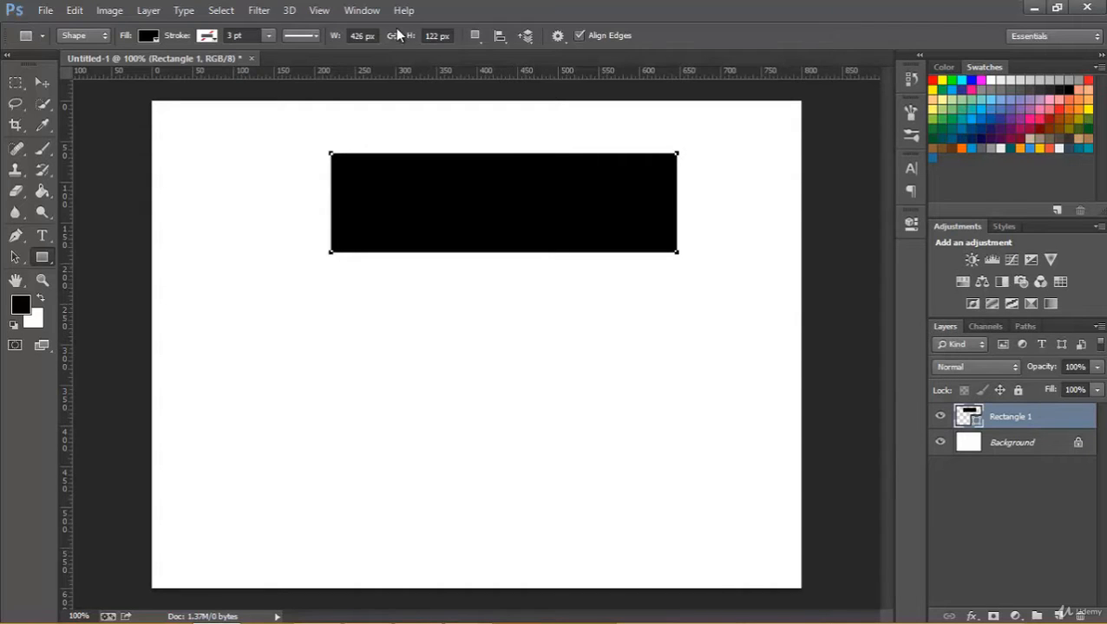
{"action": "left_click", "coordinate": [363, 11]}
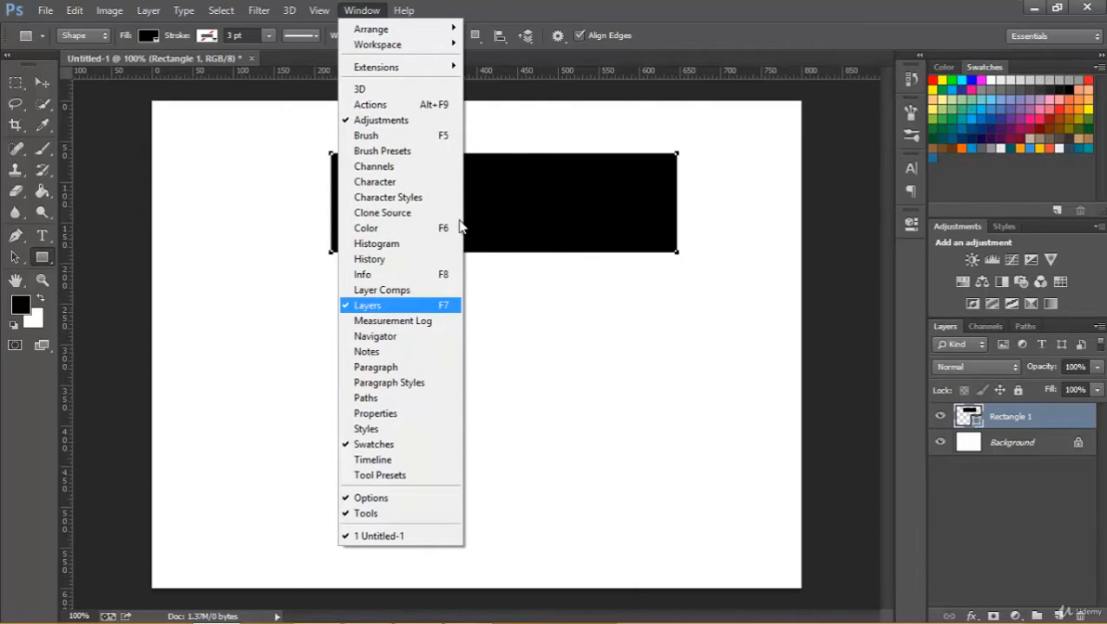
{"action": "left_click", "coordinate": [705, 33]}
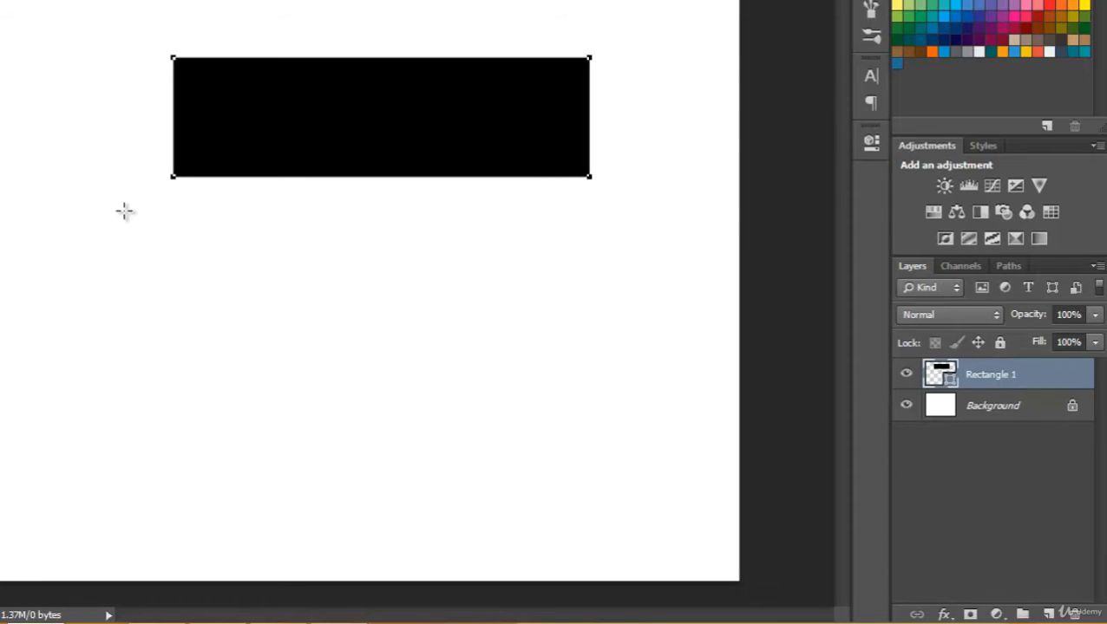
- Draw a second rectangle about 565 × 137 px below the first one and change its fill to cyan
{"action": "left_click_drag", "start_coordinate": [120, 223], "coordinate": [673, 357]}
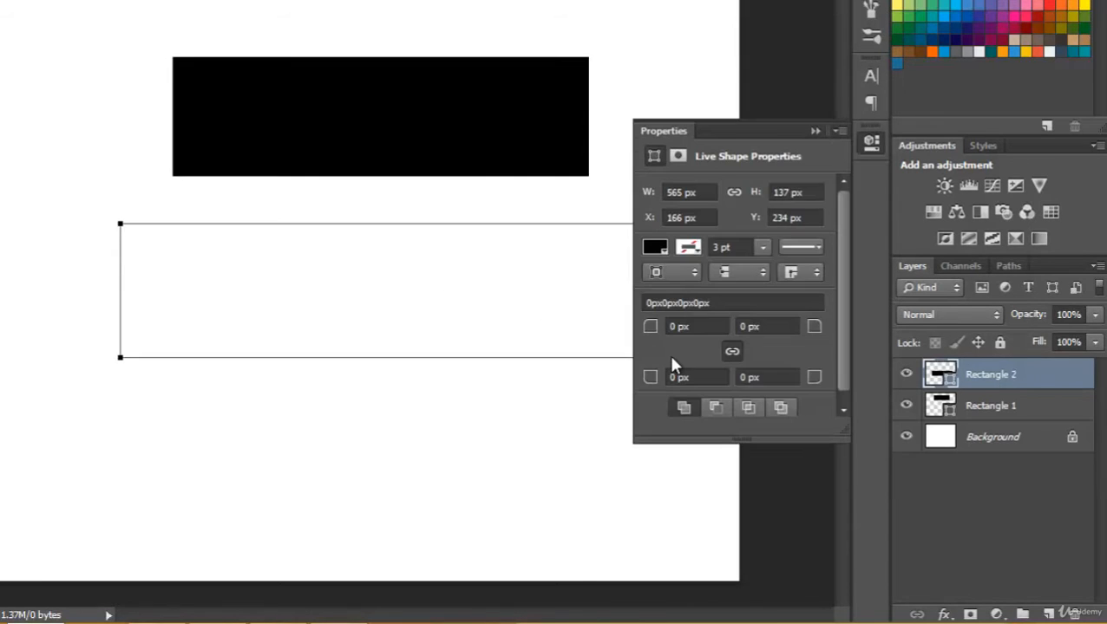
{"action": "left_click", "coordinate": [815, 128]}
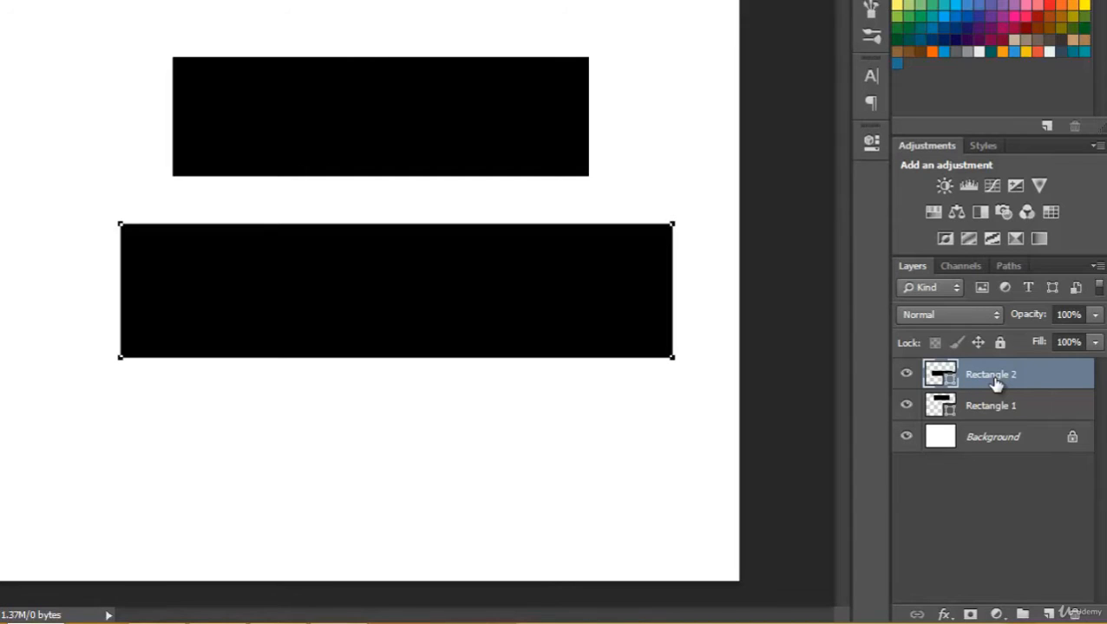
{"action": "double_click", "coordinate": [936, 379]}
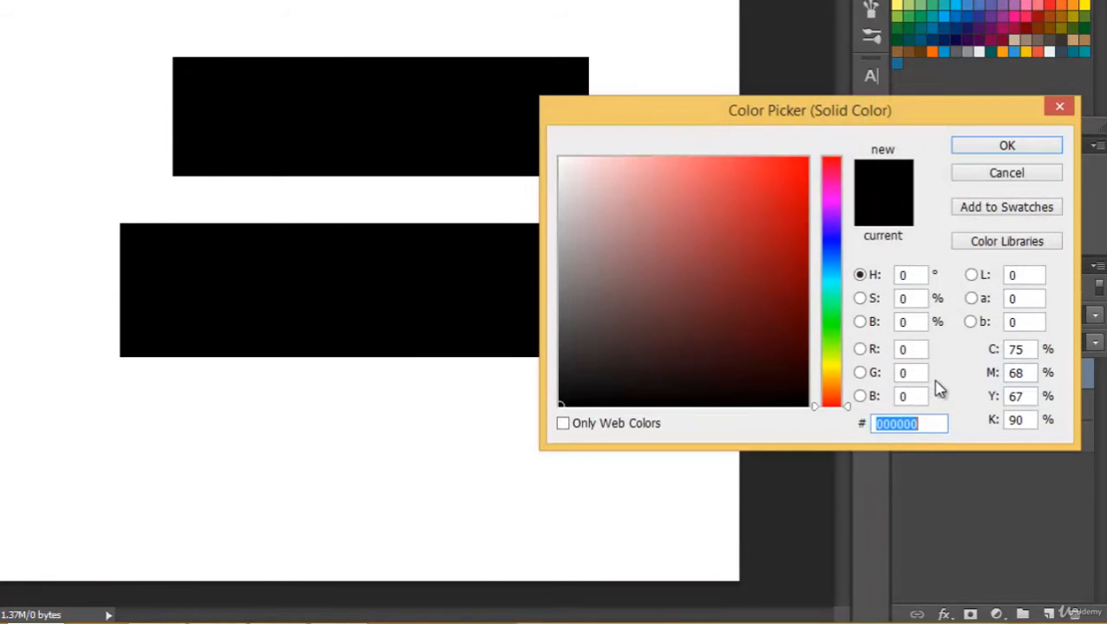
{"action": "left_click", "coordinate": [833, 227]}
{"action": "left_click", "coordinate": [780, 179]}
{"action": "left_click", "coordinate": [834, 327]}
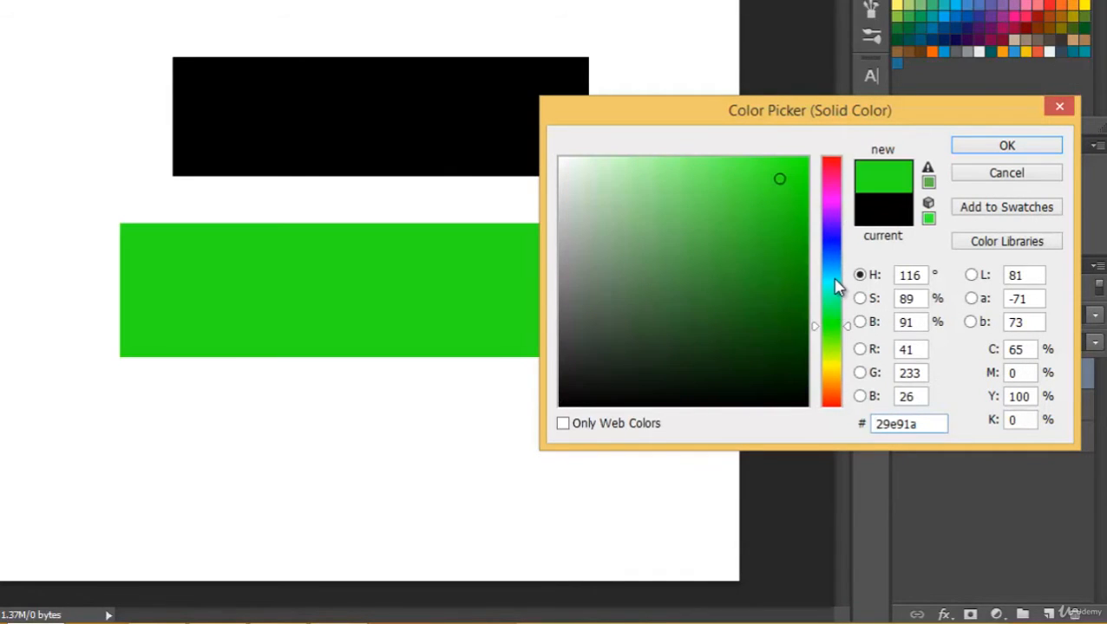
{"action": "left_click", "coordinate": [835, 286]}
{"action": "left_click", "coordinate": [1003, 148]}
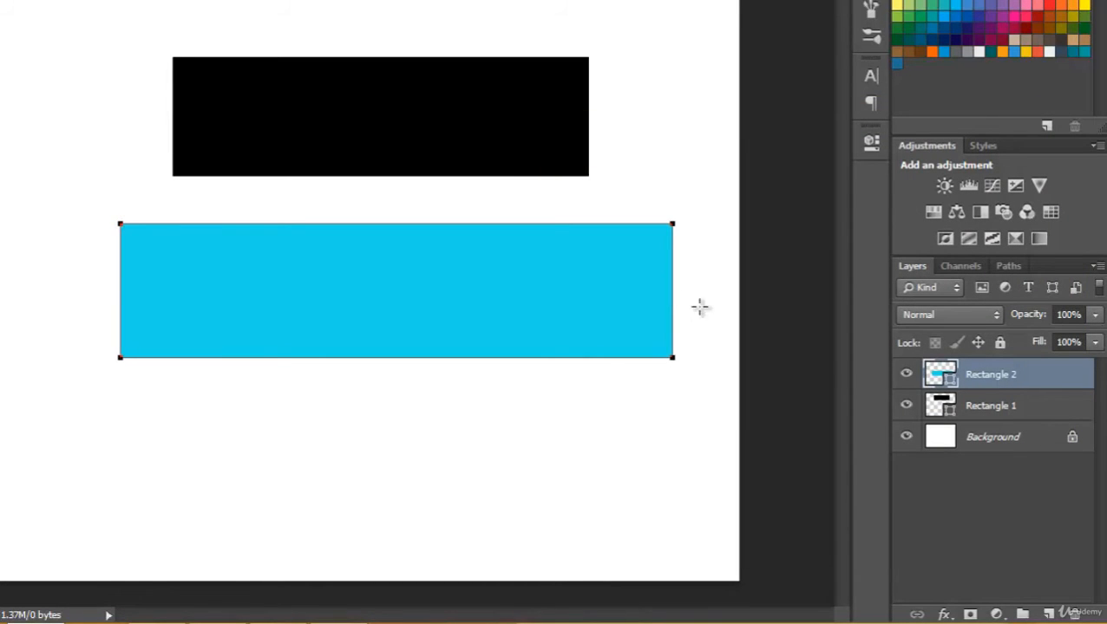
- Change the fill of the upper rectangle, Rectangle 1, to golden yellow #eebb09
{"action": "left_click", "coordinate": [994, 413]}
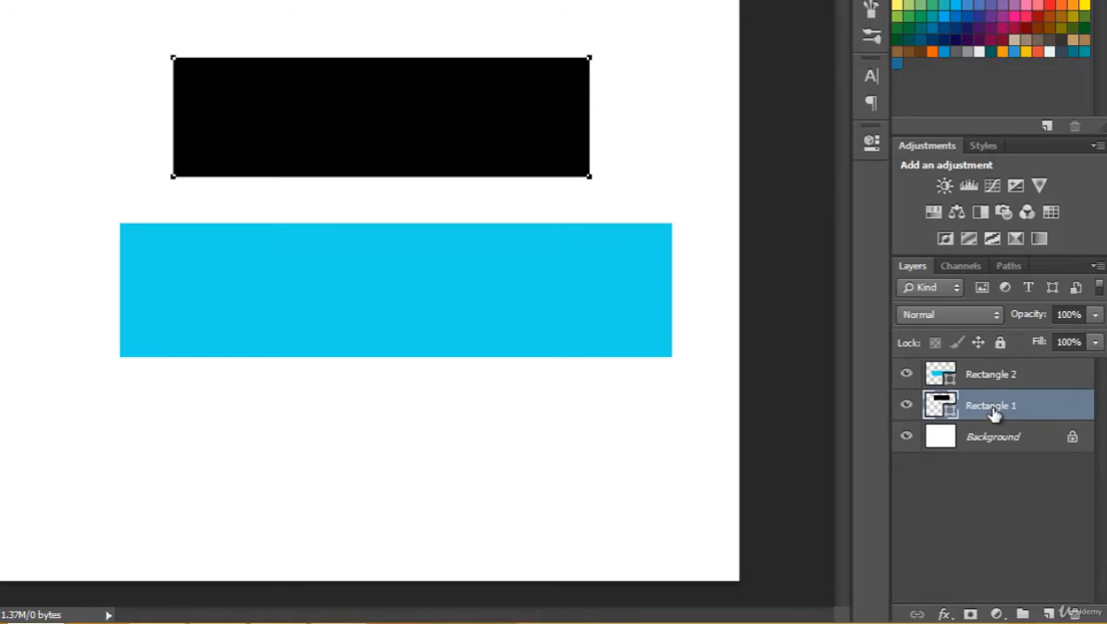
{"action": "double_click", "coordinate": [941, 407]}
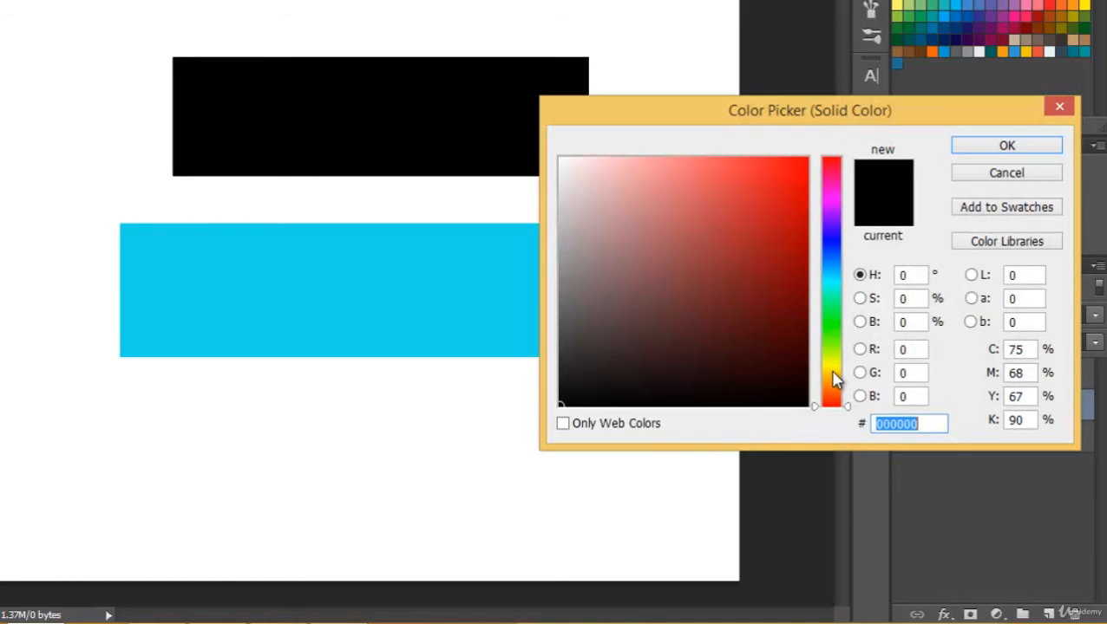
{"action": "left_click", "coordinate": [834, 374]}
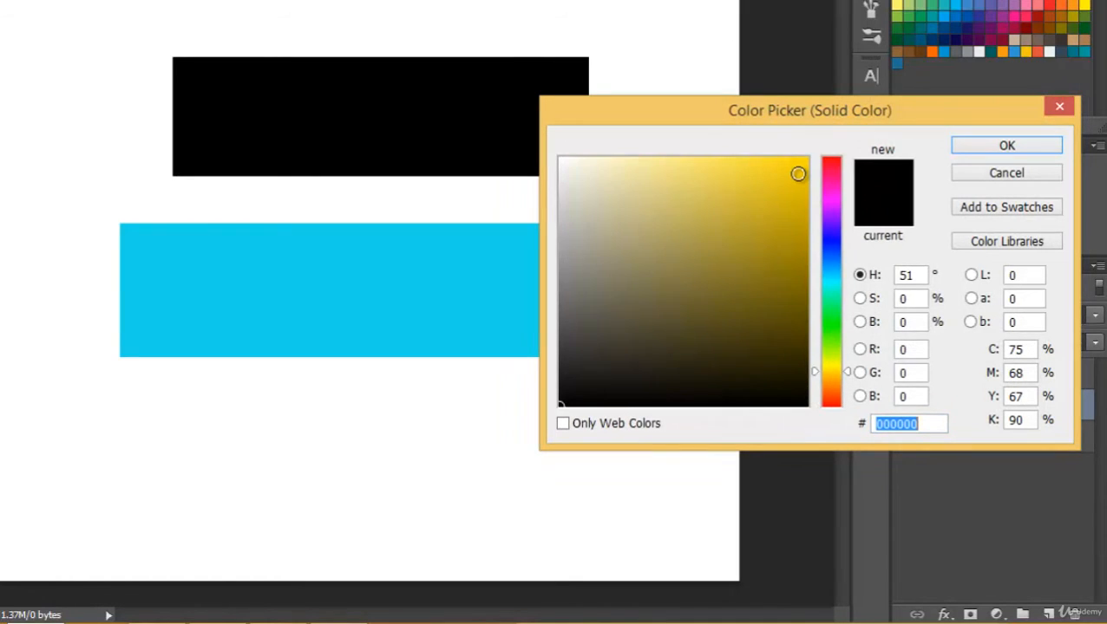
{"action": "left_click", "coordinate": [798, 175]}
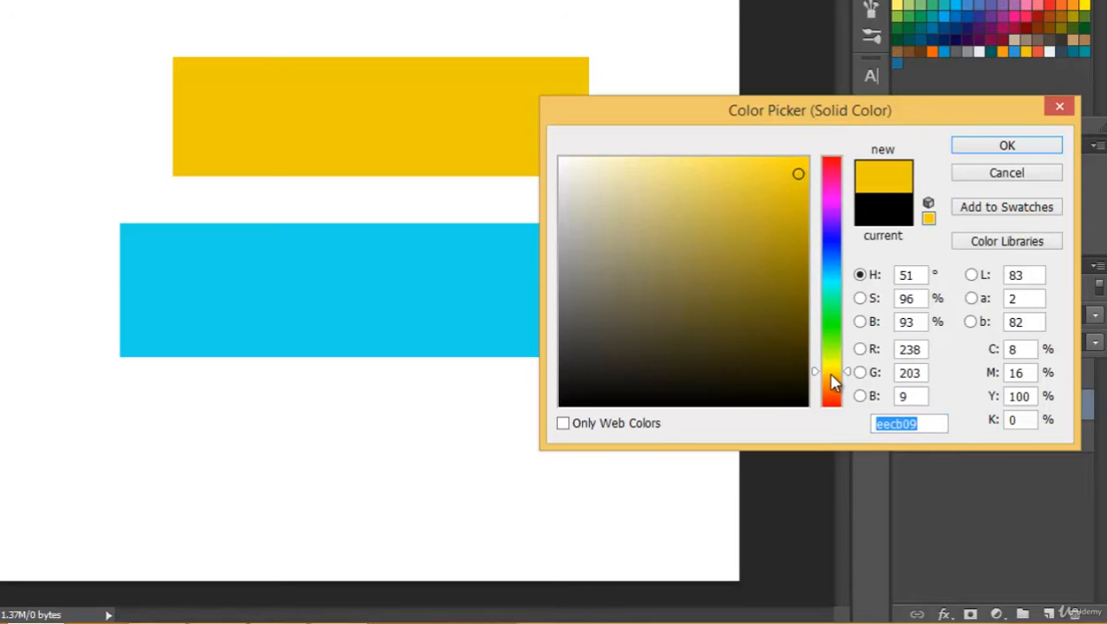
{"action": "left_click", "coordinate": [830, 379]}
{"action": "left_click", "coordinate": [999, 150]}
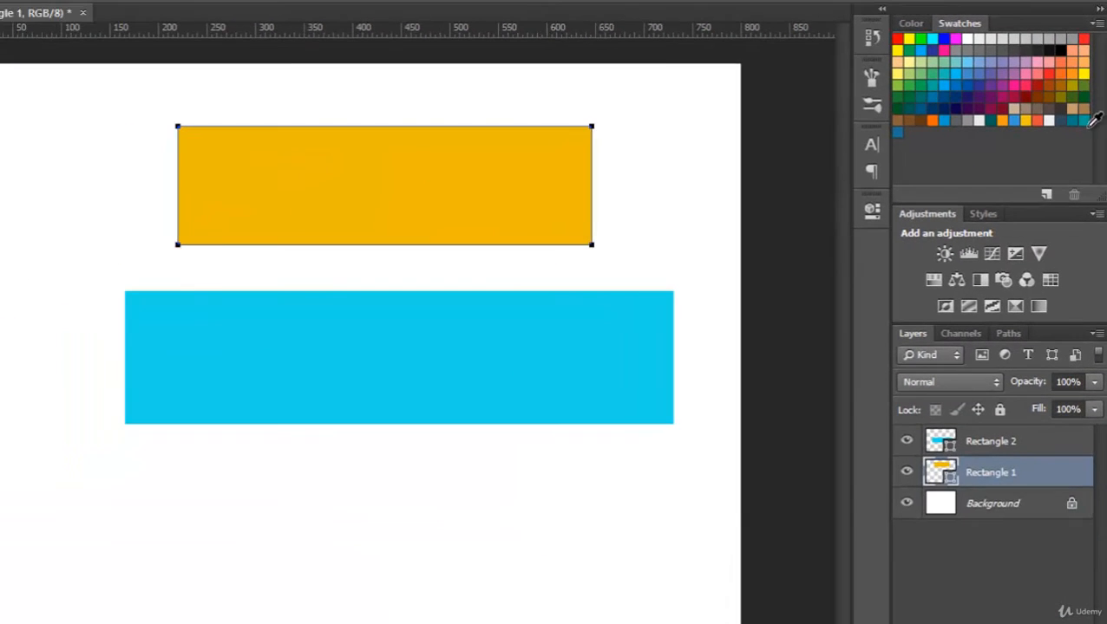
- Recolor Rectangle 1 with the orange swatch #f39c12
{"action": "double_click", "coordinate": [939, 473]}
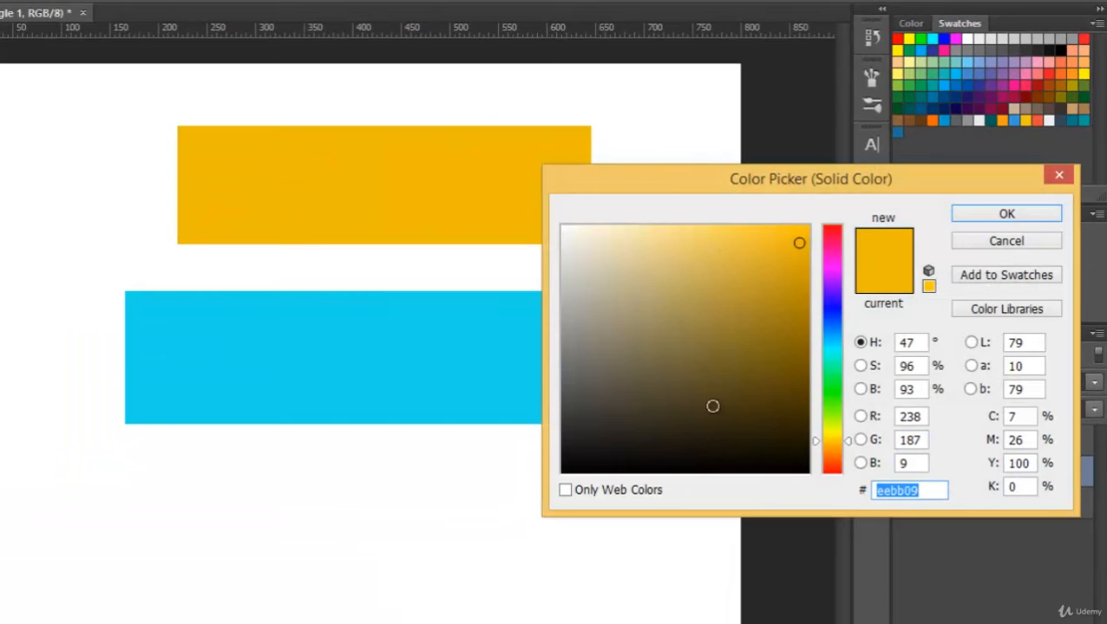
{"action": "left_click_drag", "start_coordinate": [678, 187], "coordinate": [568, 166]}
{"action": "mouse_move", "coordinate": [403, 135]}
{"action": "left_mouse_down"}
{"action": "mouse_move", "coordinate": [172, 117]}
{"action": "mouse_move", "coordinate": [187, 108]}
{"action": "mouse_move", "coordinate": [386, 220]}
{"action": "mouse_move", "coordinate": [400, 139]}
{"action": "mouse_move", "coordinate": [336, 111]}
{"action": "mouse_move", "coordinate": [542, 342]}
{"action": "mouse_move", "coordinate": [481, 309]}
{"action": "mouse_move", "coordinate": [346, 163]}
{"action": "mouse_move", "coordinate": [400, 143]}
{"action": "left_mouse_up"}
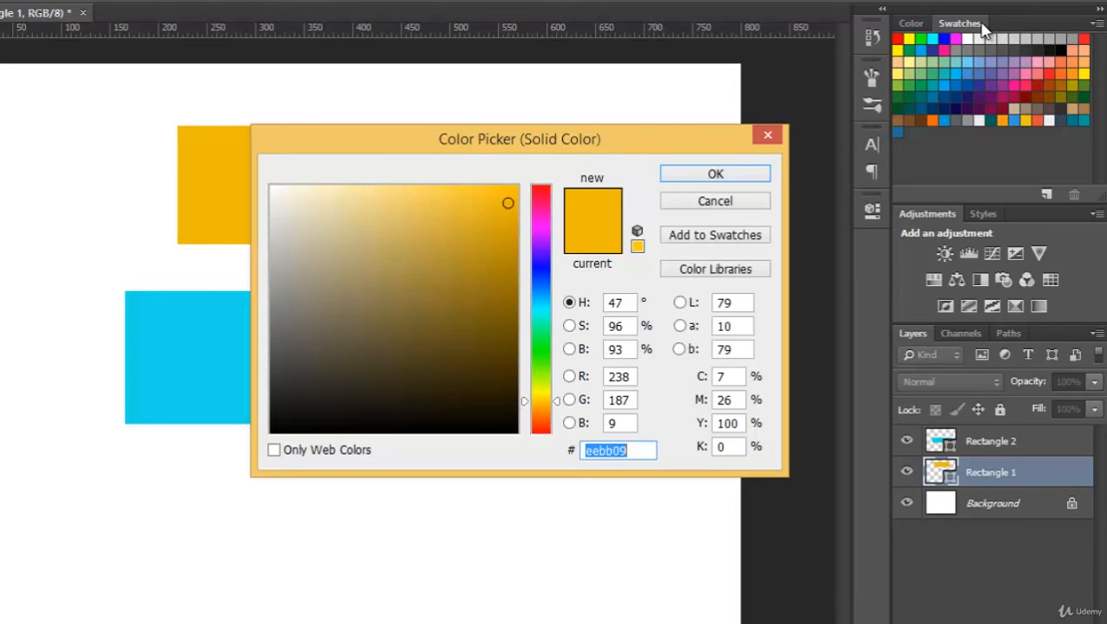
{"action": "left_click", "coordinate": [1006, 121]}
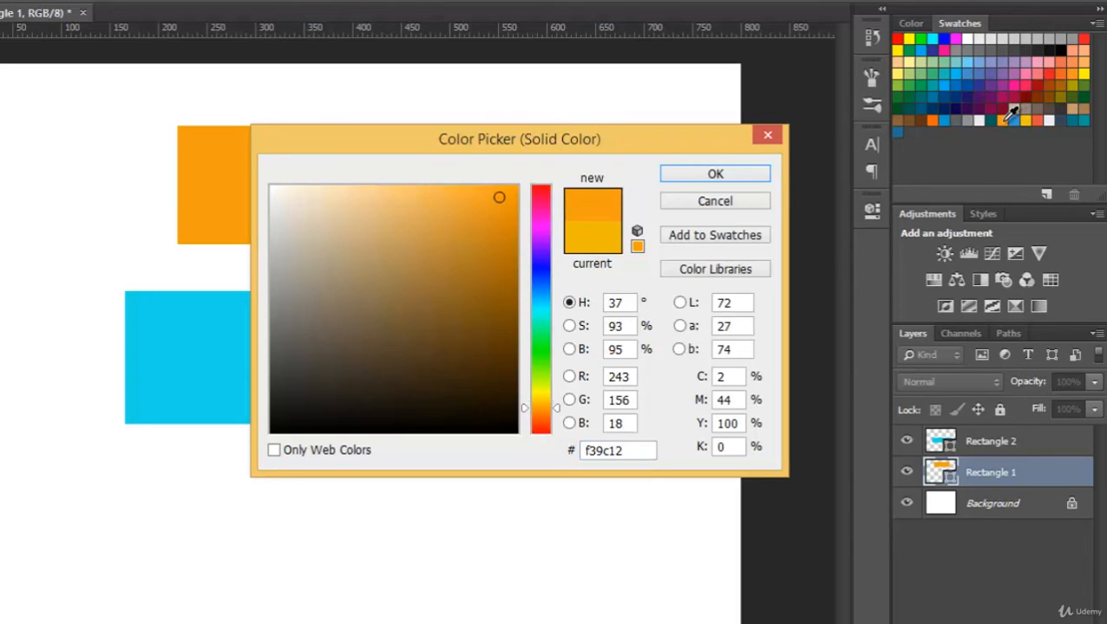
{"action": "left_click", "coordinate": [716, 175]}
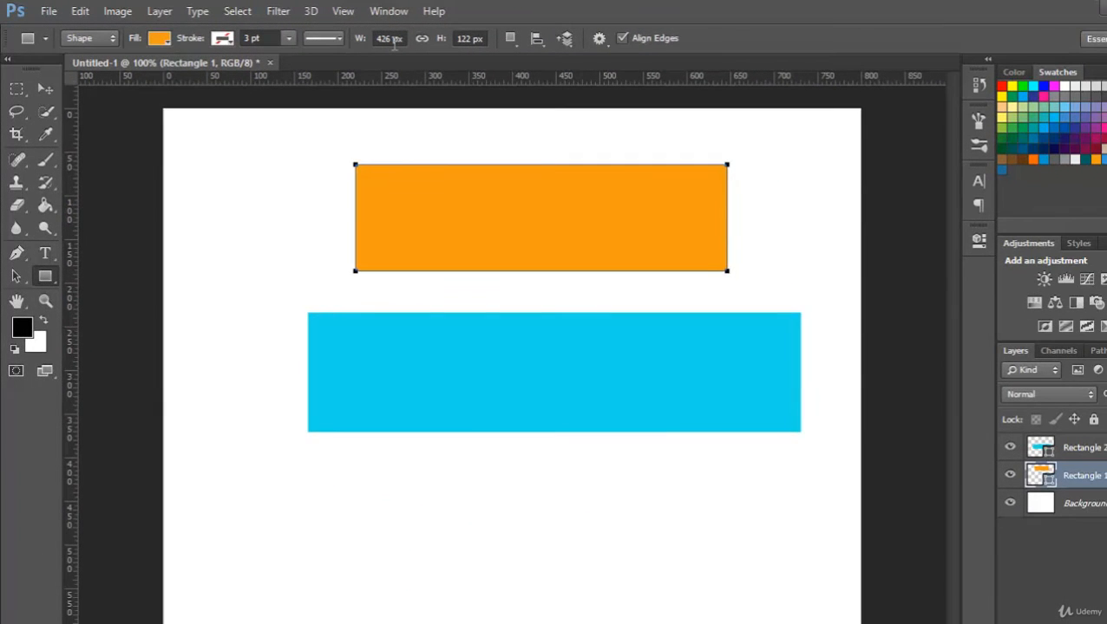
- Resize Rectangle 1 to 450 px wide and 150 px high
{"action": "left_click_drag", "start_coordinate": [394, 40], "coordinate": [375, 39]}
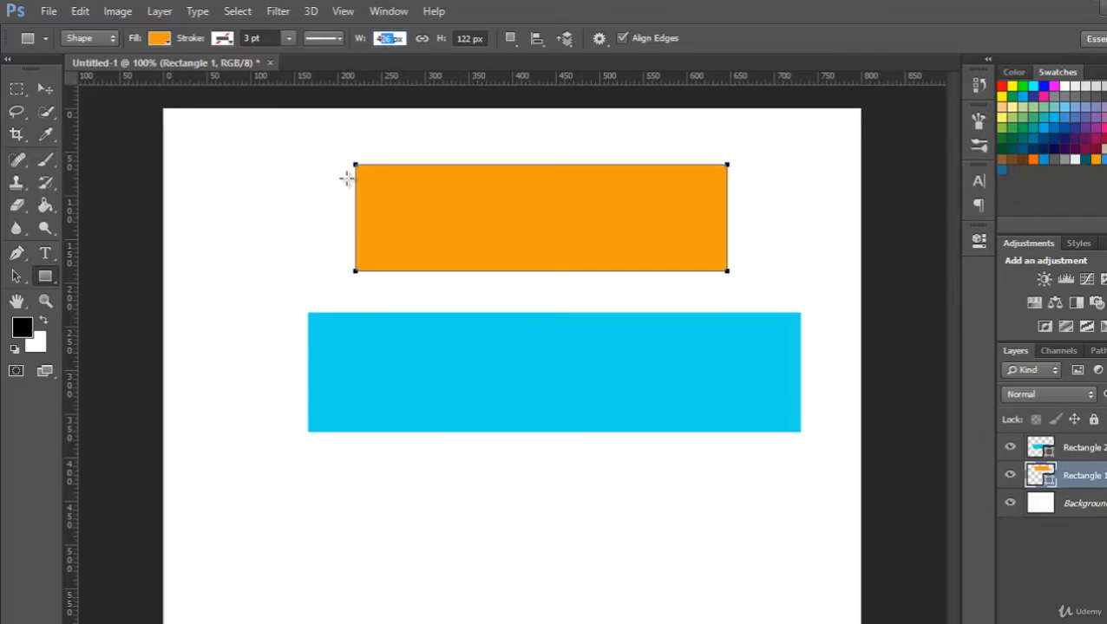
{"action": "type", "text": "450"}
{"action": "left_click", "coordinate": [468, 38]}
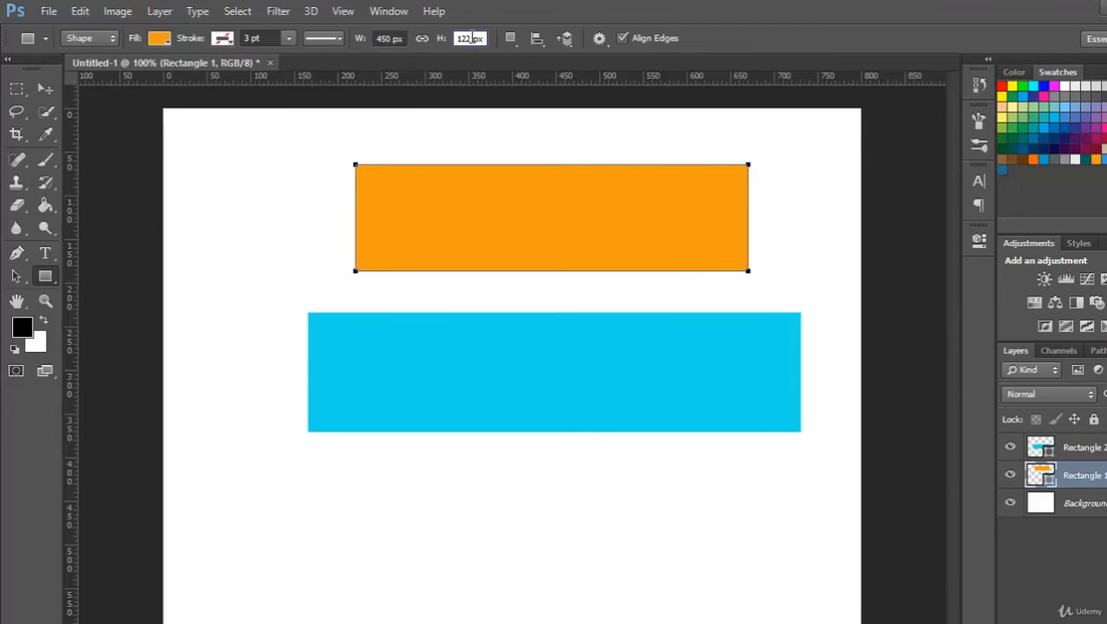
{"action": "left_click_drag", "start_coordinate": [468, 38], "coordinate": [453, 32]}
{"action": "type", "text": "150"}
{"action": "left_click", "coordinate": [378, 38]}
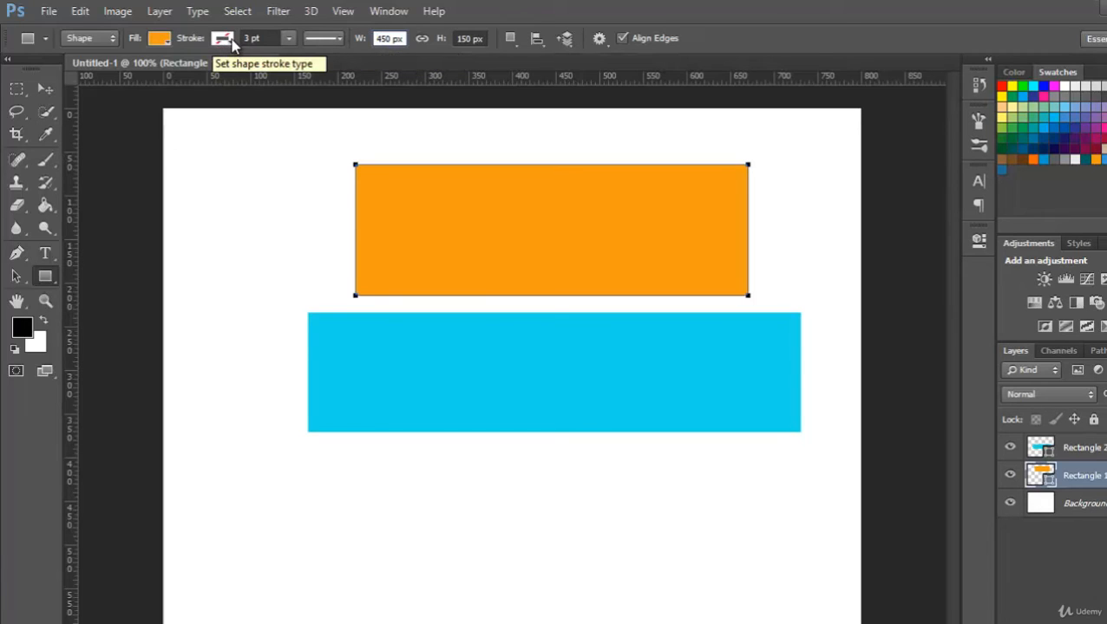
- Fill Rectangle 1 with dark blue and give it a pink stroke 25.75 pt wide
{"action": "left_click", "coordinate": [160, 39]}
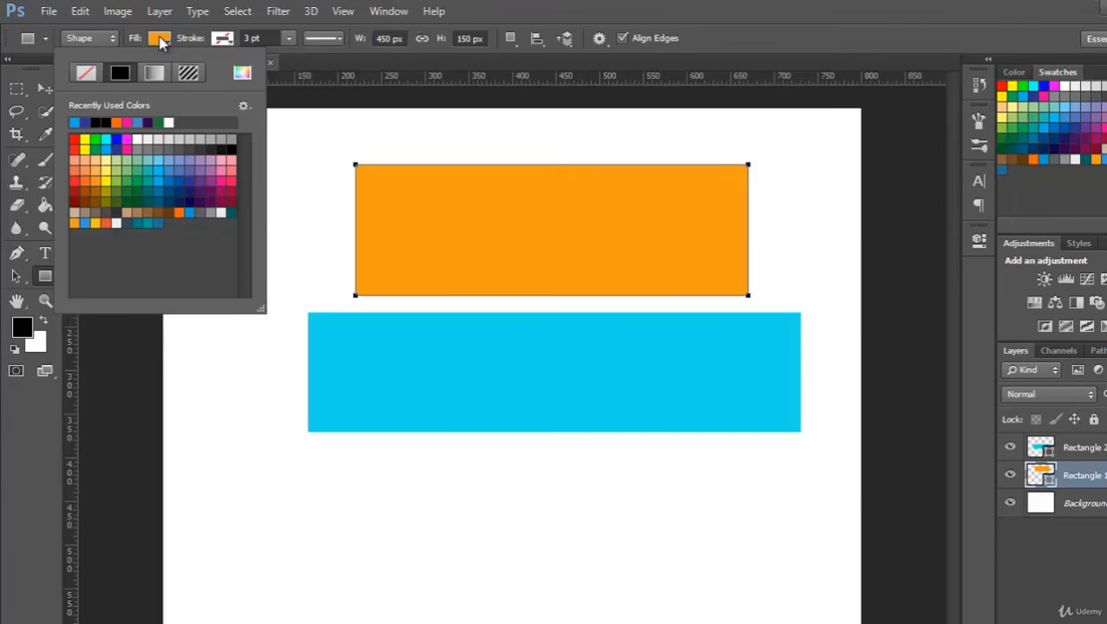
{"action": "left_click", "coordinate": [193, 182]}
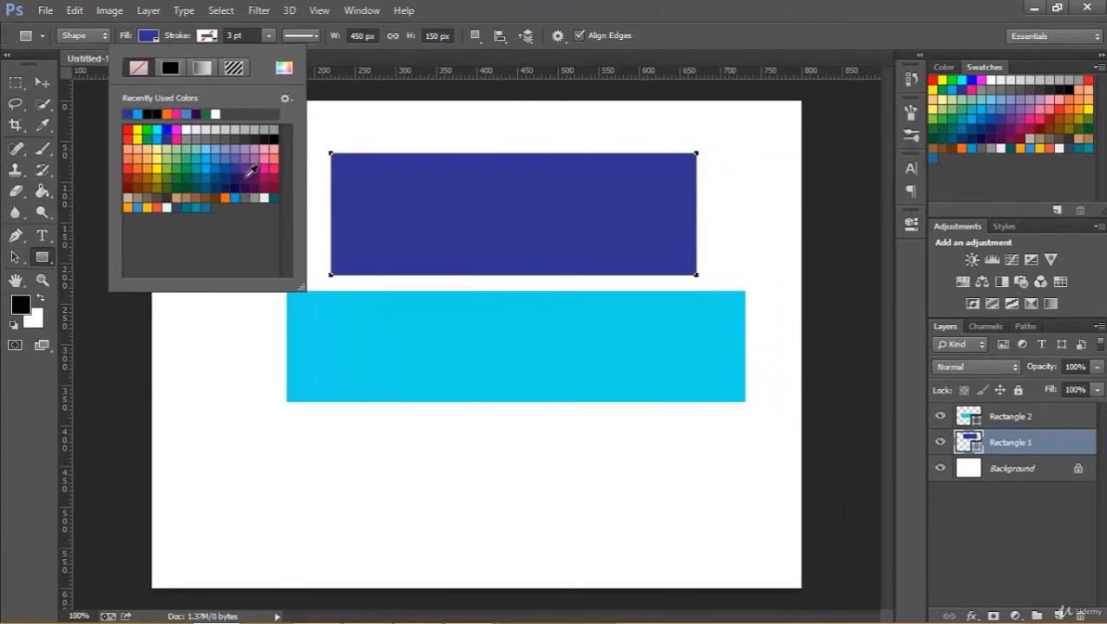
{"action": "left_click", "coordinate": [264, 168]}
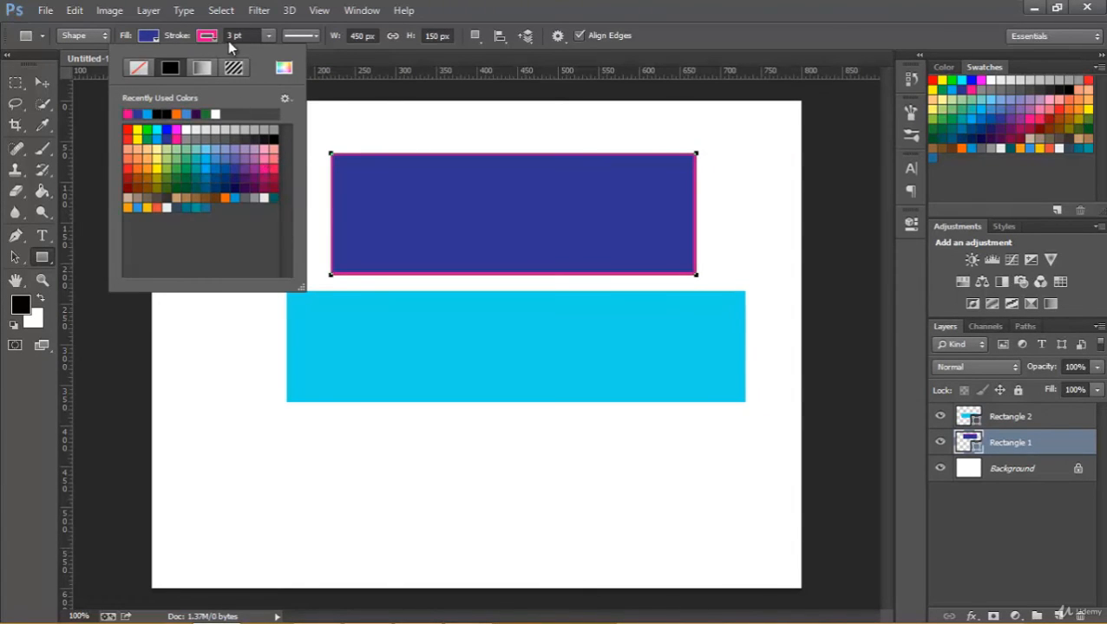
{"action": "left_click", "coordinate": [268, 33]}
{"action": "left_click", "coordinate": [268, 33]}
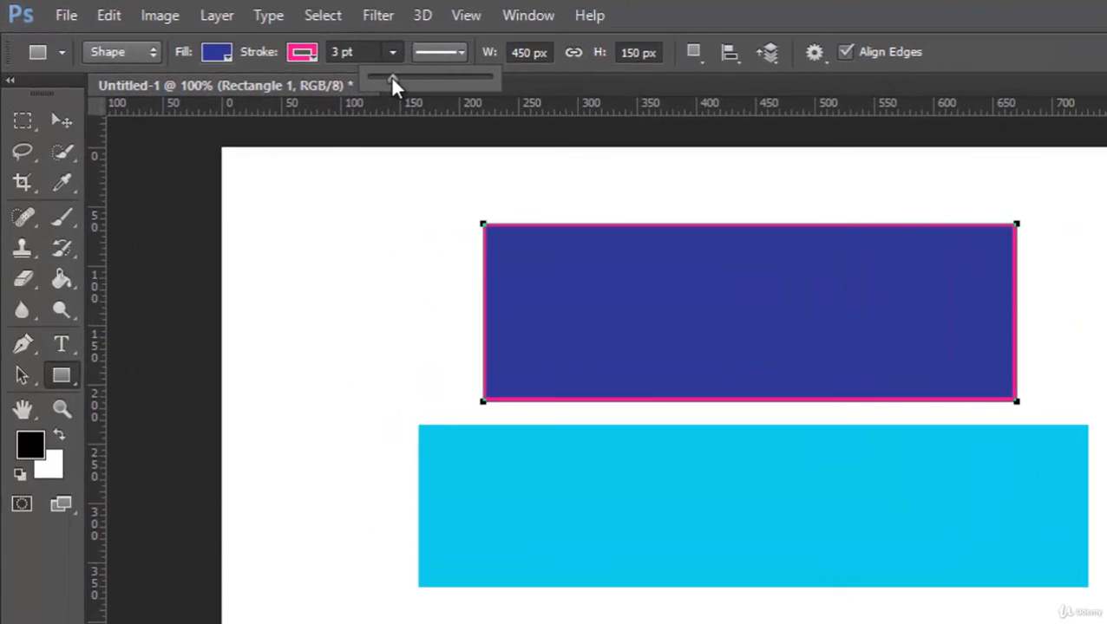
{"action": "left_click_drag", "start_coordinate": [390, 75], "coordinate": [437, 77]}
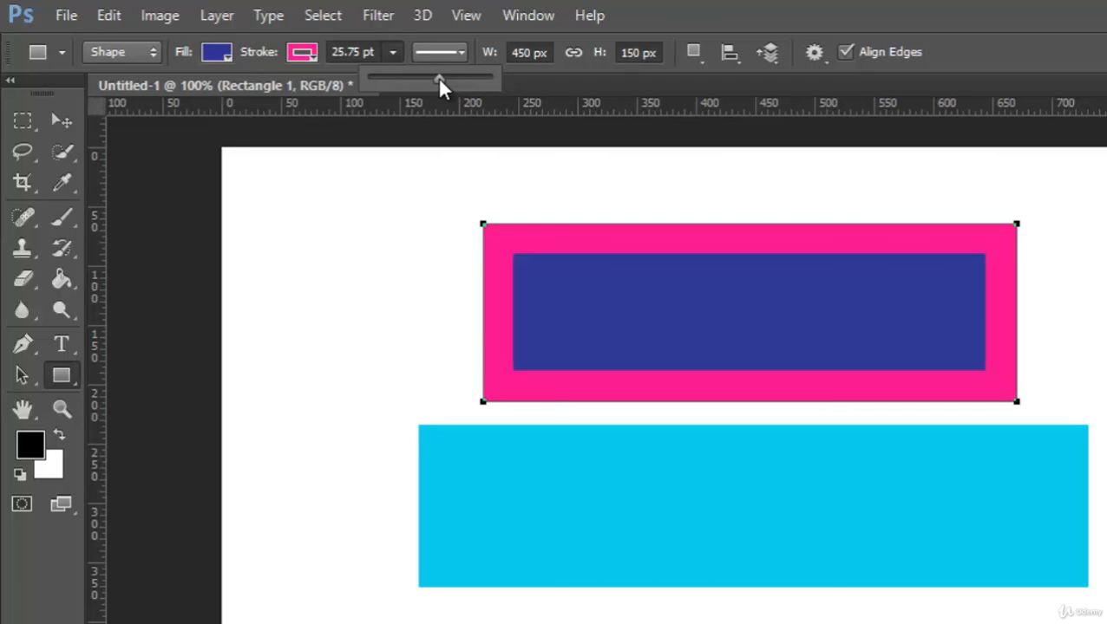
- Change the stroke color of Rectangle 1 to orange
{"action": "left_click", "coordinate": [313, 44]}
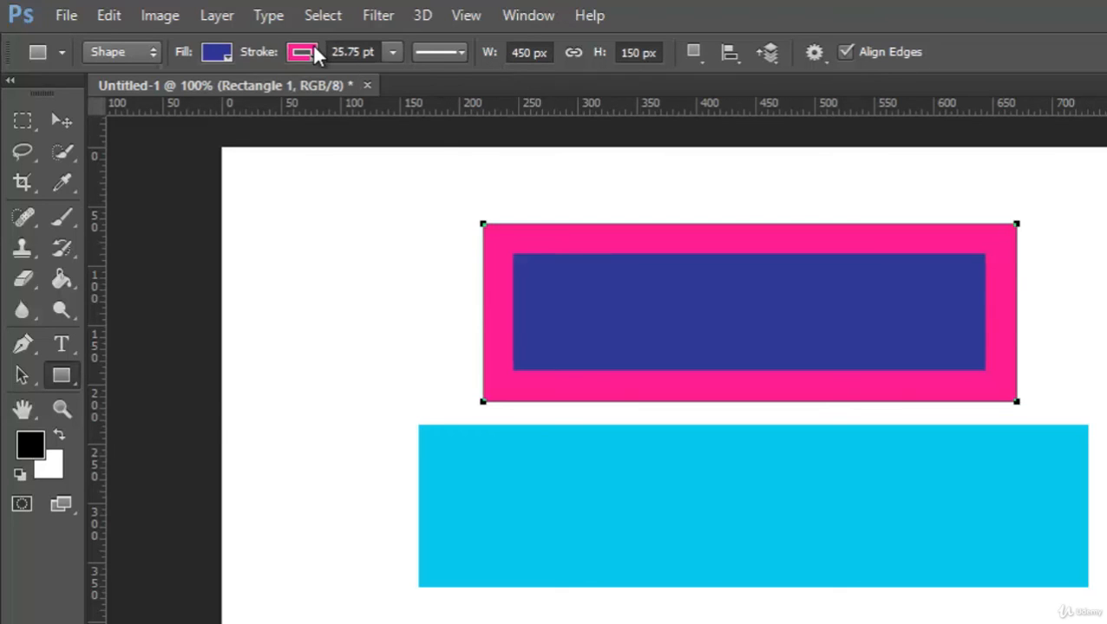
{"action": "left_click", "coordinate": [312, 44]}
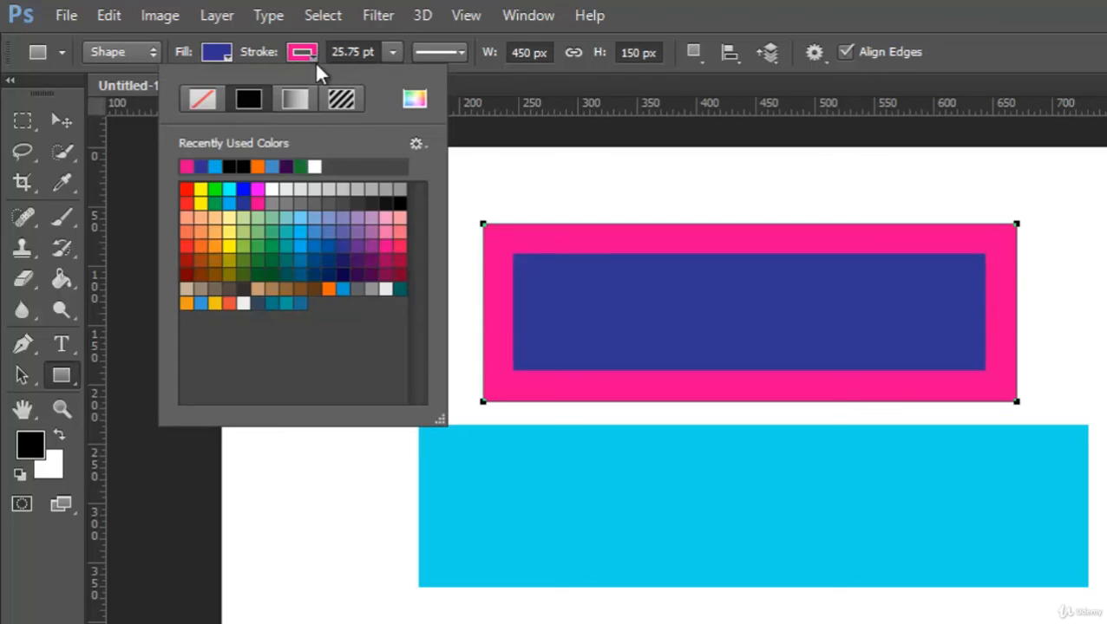
{"action": "left_click", "coordinate": [328, 289]}
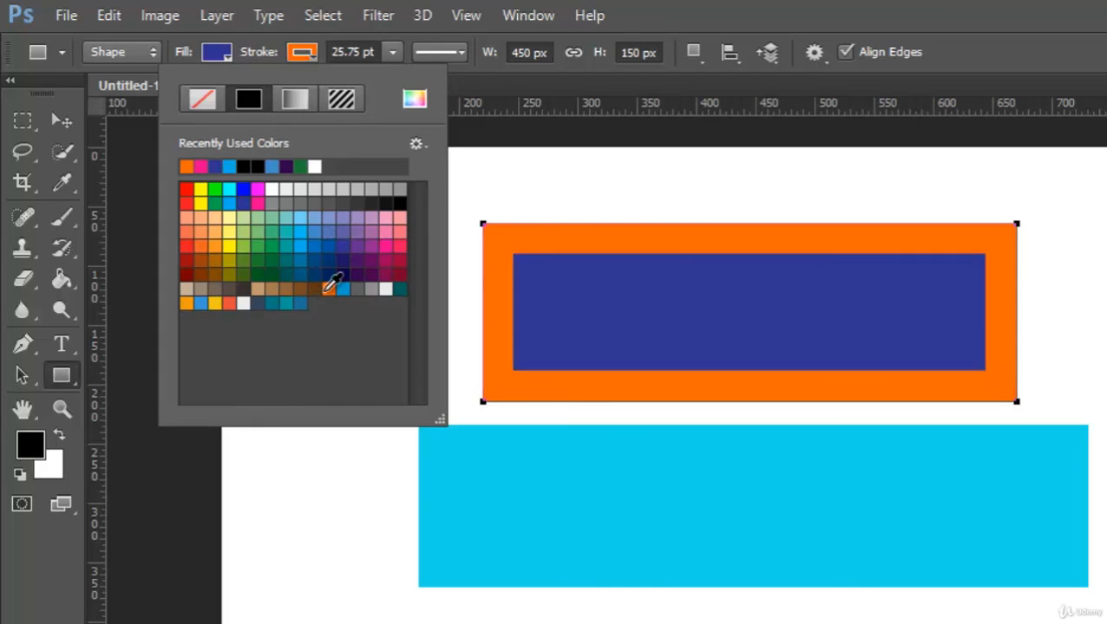
{"action": "left_click", "coordinate": [996, 53]}
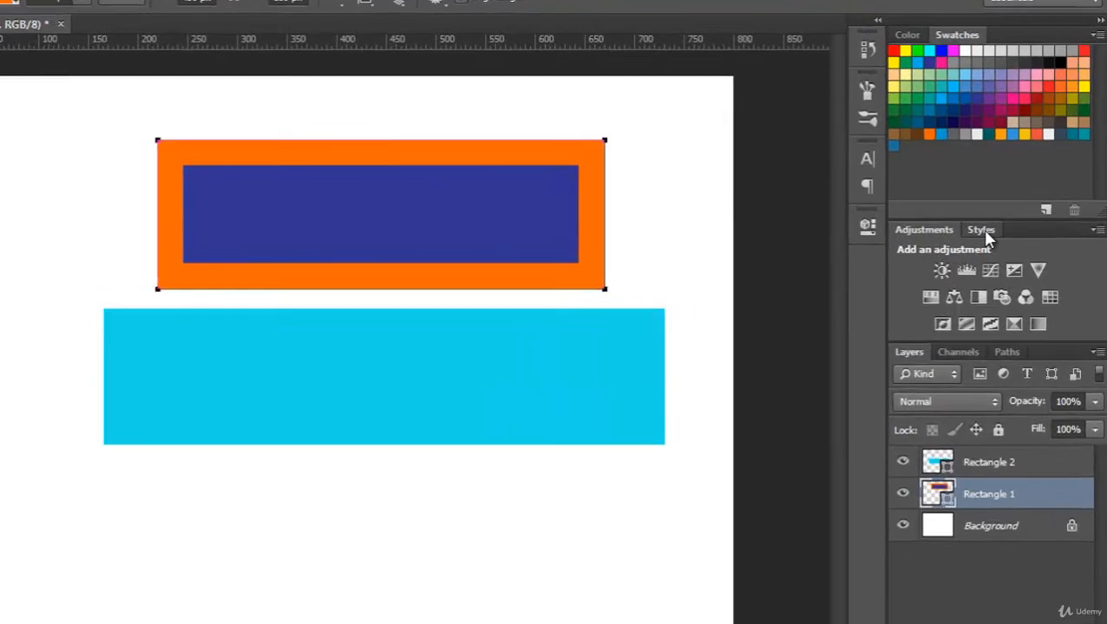
- Try several preset layer styles on Rectangle 1, ending with Chiseled Sky (Text) applied
{"action": "left_click", "coordinate": [1004, 226]}
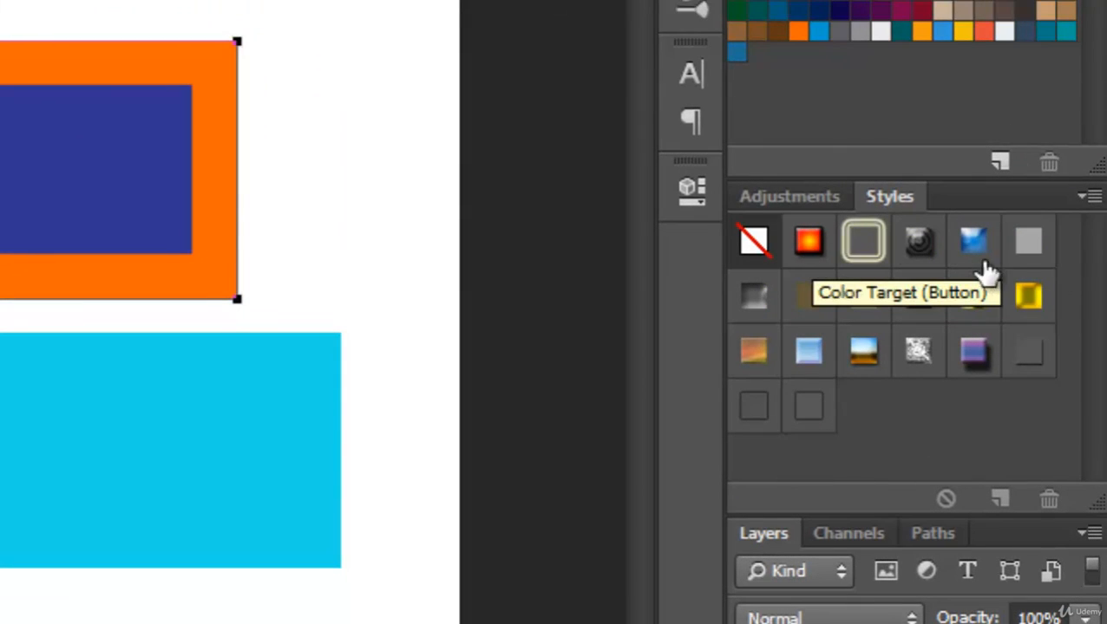
{"action": "left_click", "coordinate": [806, 248]}
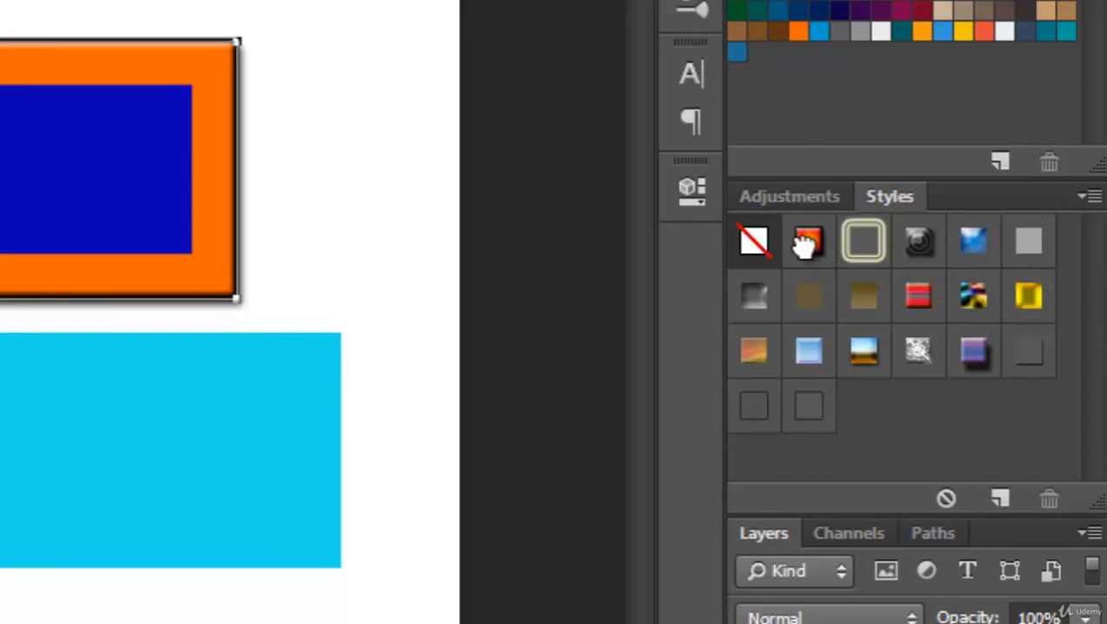
{"action": "left_click", "coordinate": [872, 246]}
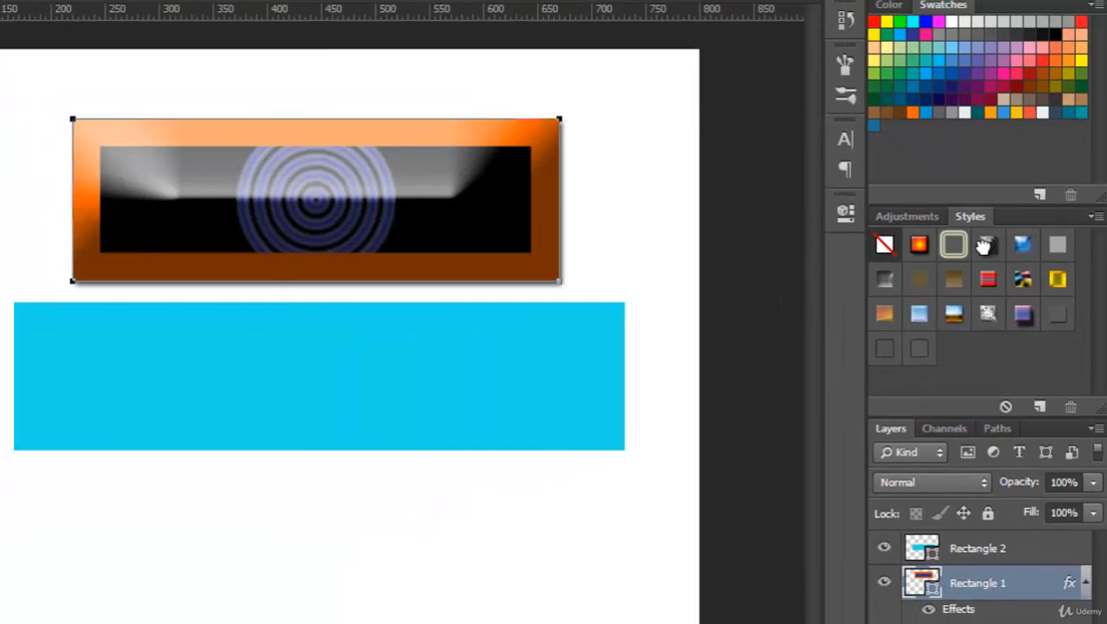
{"action": "left_click", "coordinate": [1022, 248]}
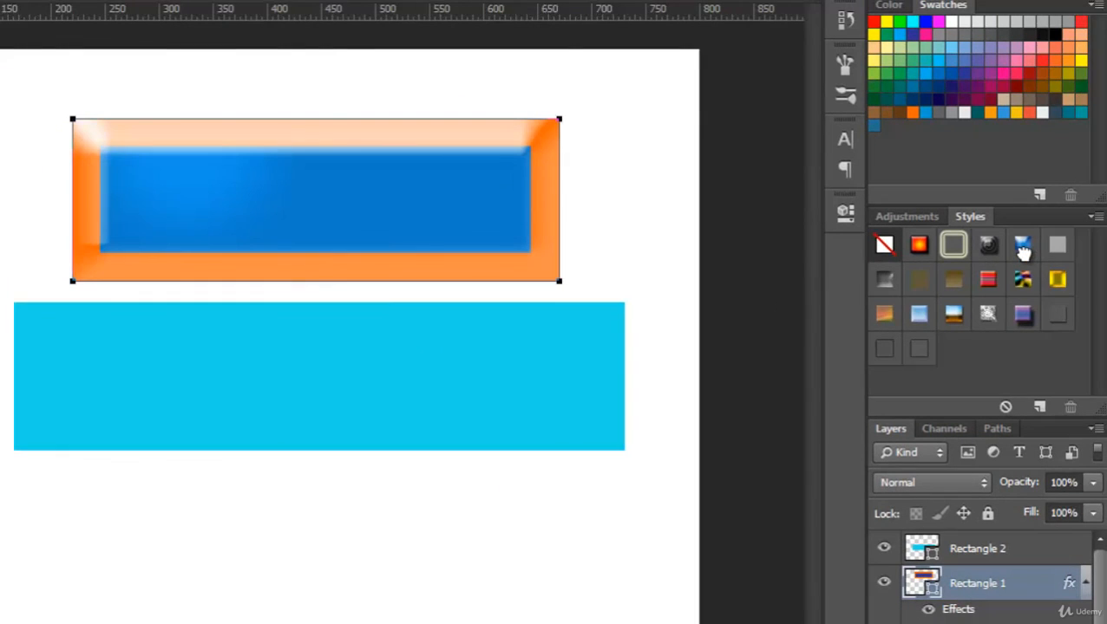
{"action": "left_click", "coordinate": [1056, 279]}
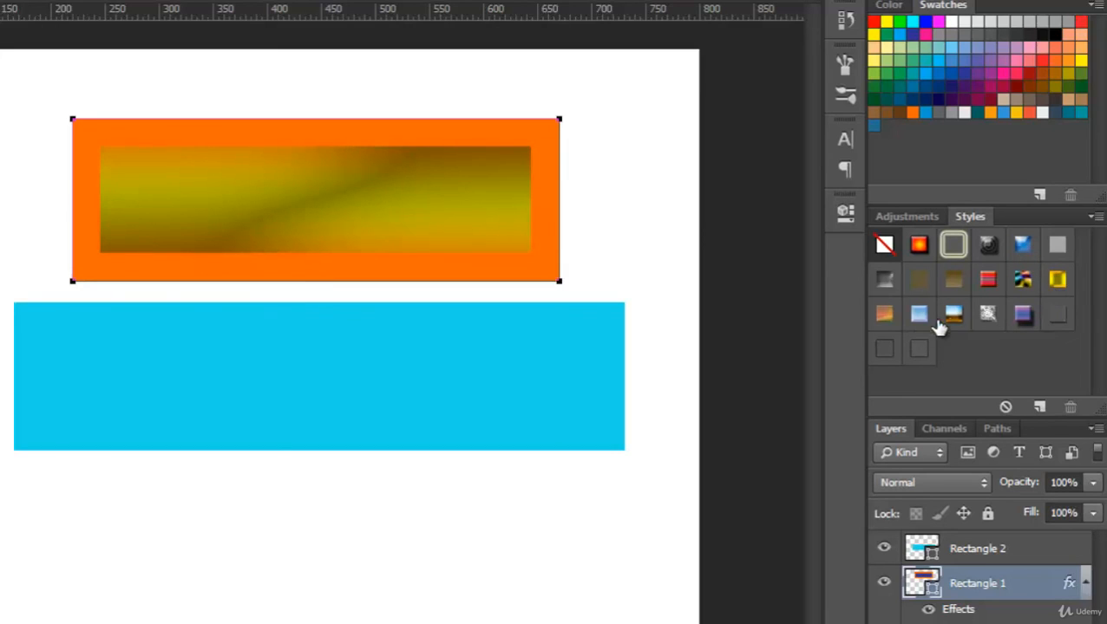
{"action": "left_click", "coordinate": [883, 313]}
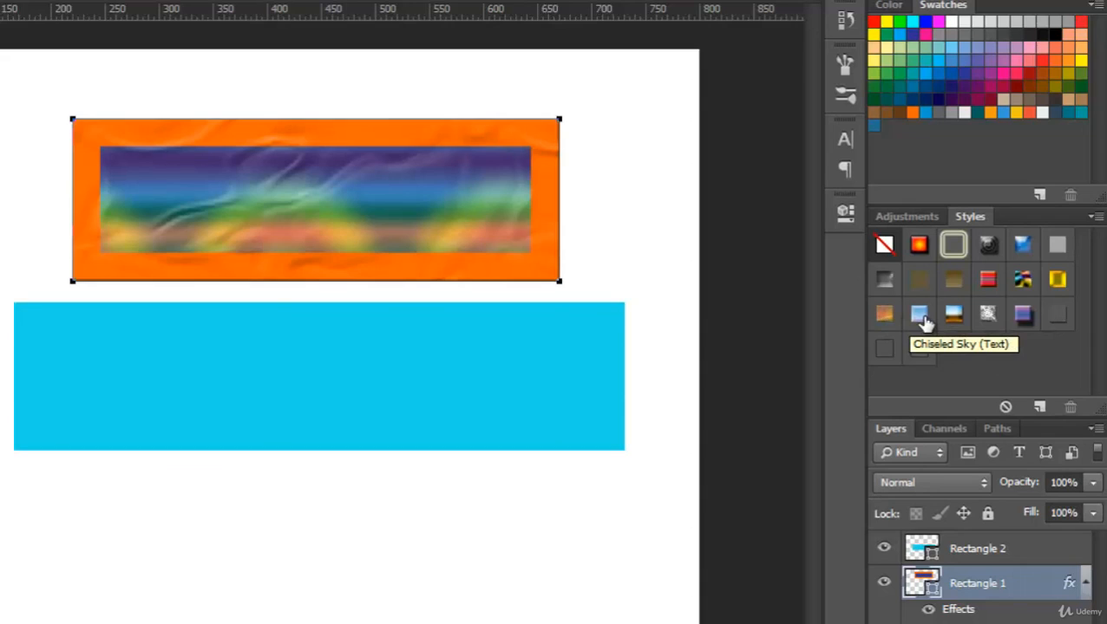
{"action": "left_click", "coordinate": [922, 319]}
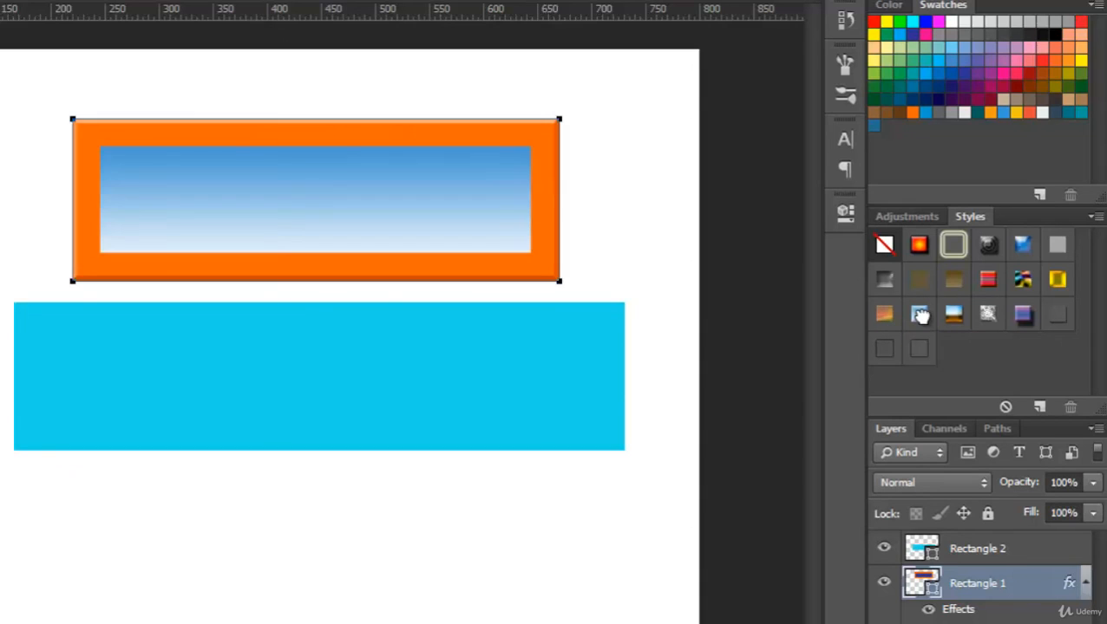